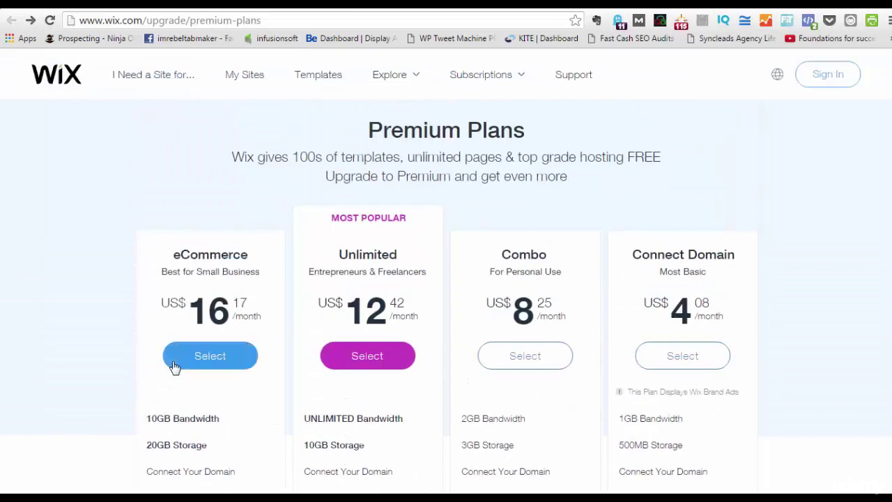
# - Review the plans and included features on the Wix premium plans page and the Leadpages pricing page
pyautogui.scroll(-3, 174, 366)
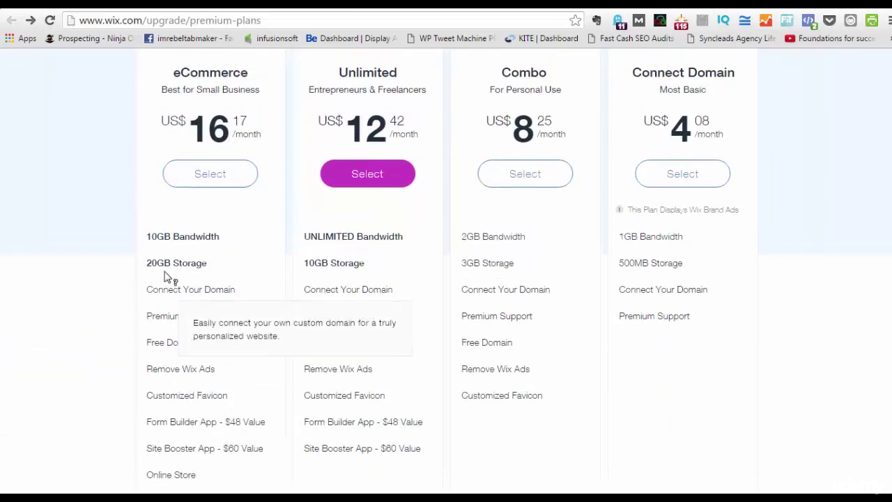
pyautogui.scroll(3, 165, 276)
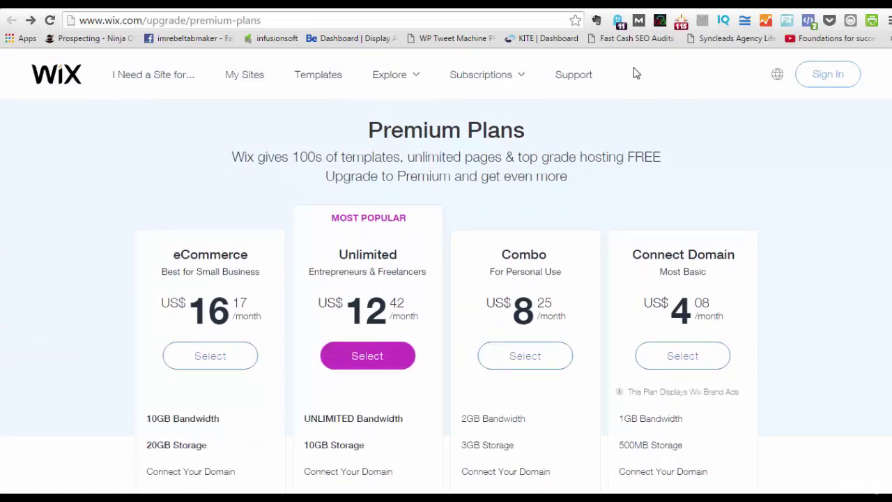
pyautogui.click(352, 10)
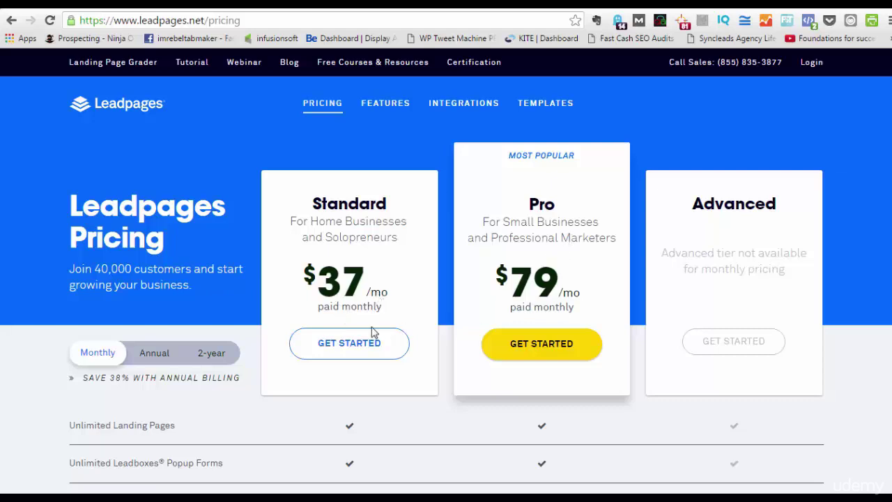
pyautogui.scroll(-4, 434, 314)
pyautogui.scroll(4, 435, 314)
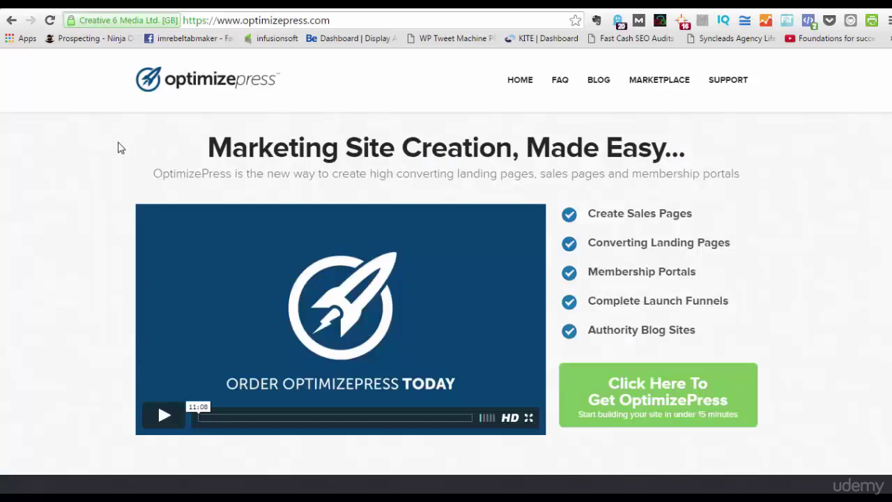
# - Look through the OptimizePress home page for the page types it can create, and review its package pricing
pyautogui.scroll(-1, 118, 144)
pyautogui.scroll(-8, 119, 147)
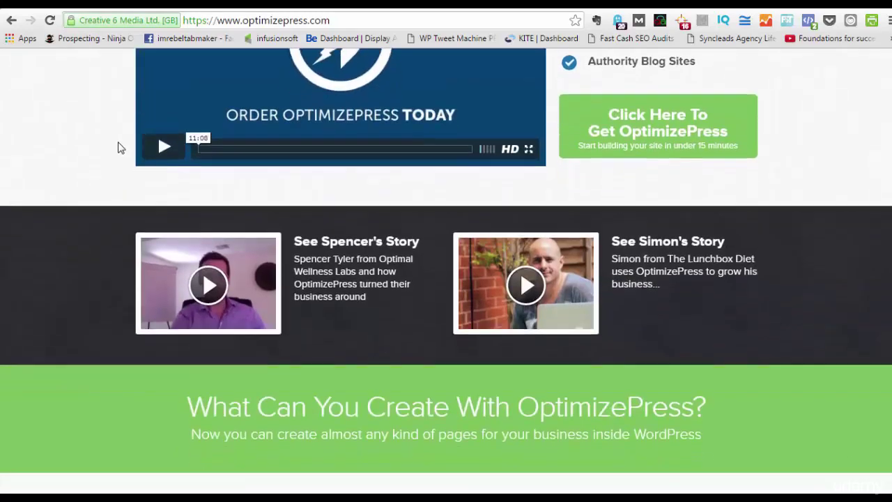
pyautogui.scroll(-2, 119, 145)
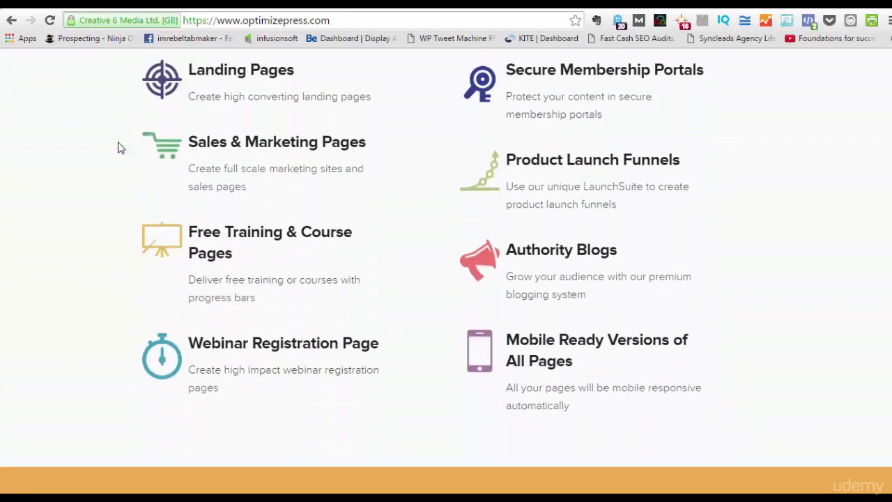
pyautogui.scroll(1, 208, 134)
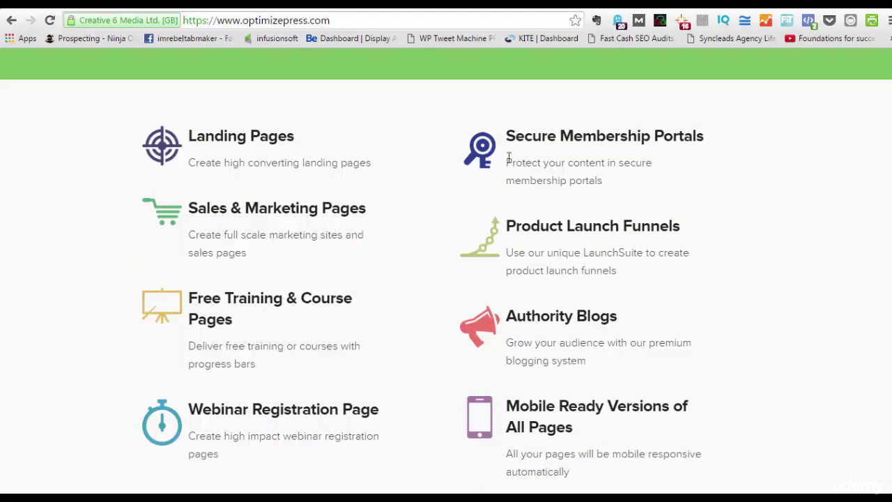
pyautogui.scroll(-3, 174, 296)
pyautogui.scroll(10, 169, 300)
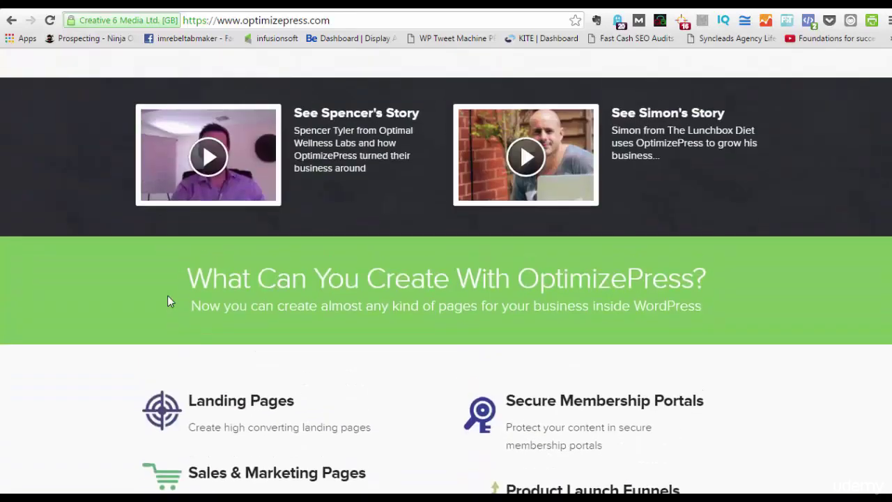
pyautogui.scroll(3, 168, 300)
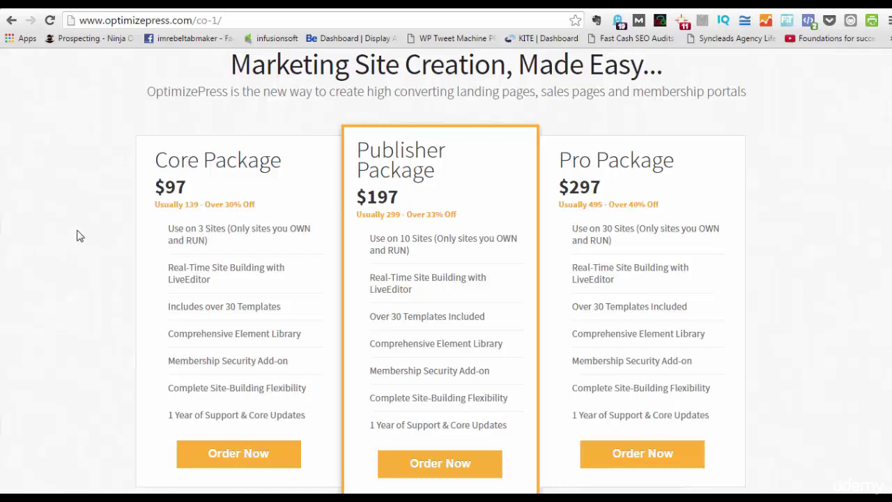
pyautogui.scroll(2, 75, 235)
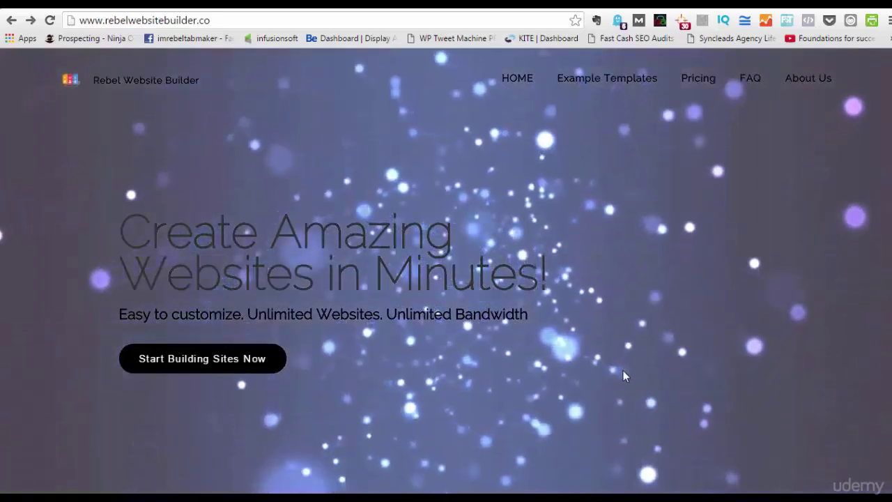
# - Open the Rebel Website Builder pricing page and review the features of the monthly and yearly plans
pyautogui.click(703, 84)
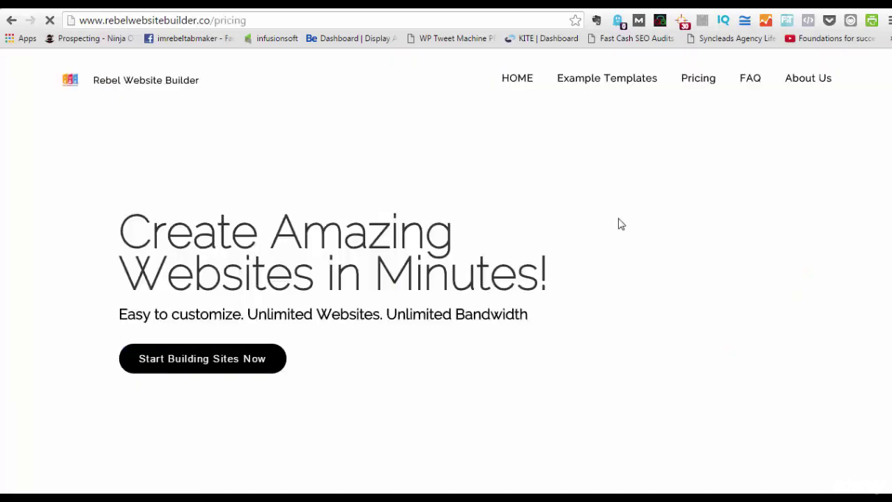
pyautogui.scroll(-2, 536, 298)
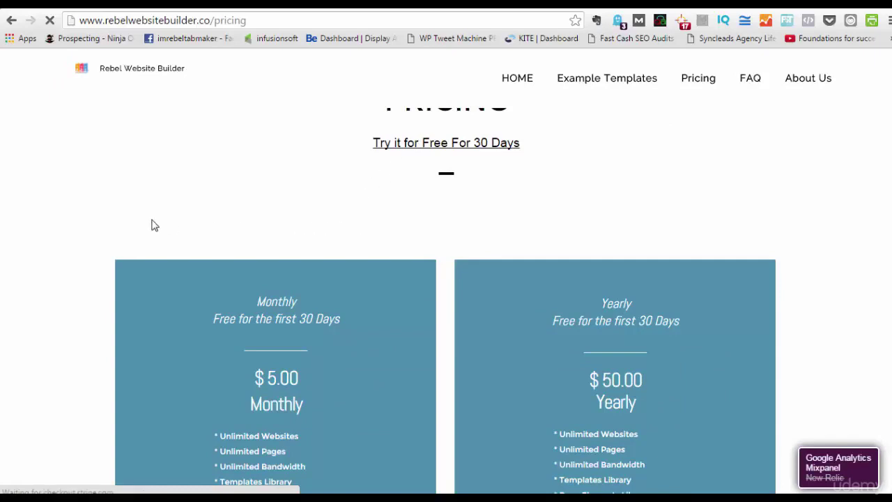
pyautogui.scroll(-2, 142, 239)
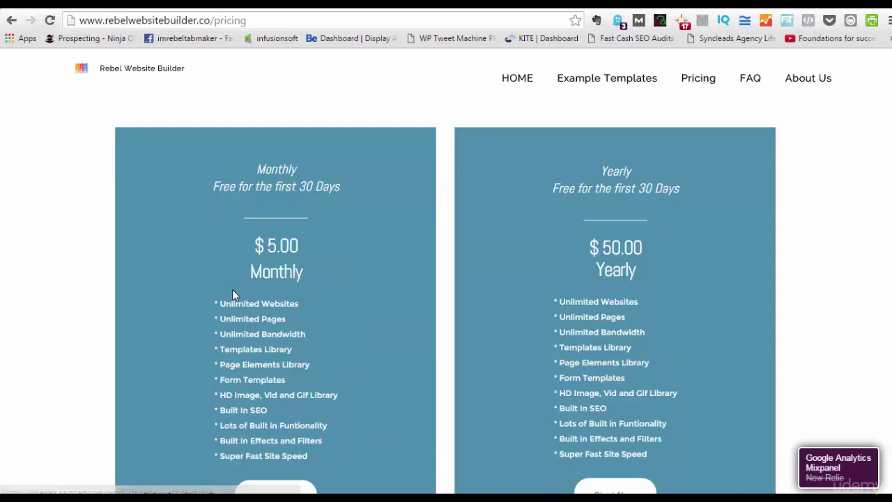
pyautogui.scroll(-1, 227, 300)
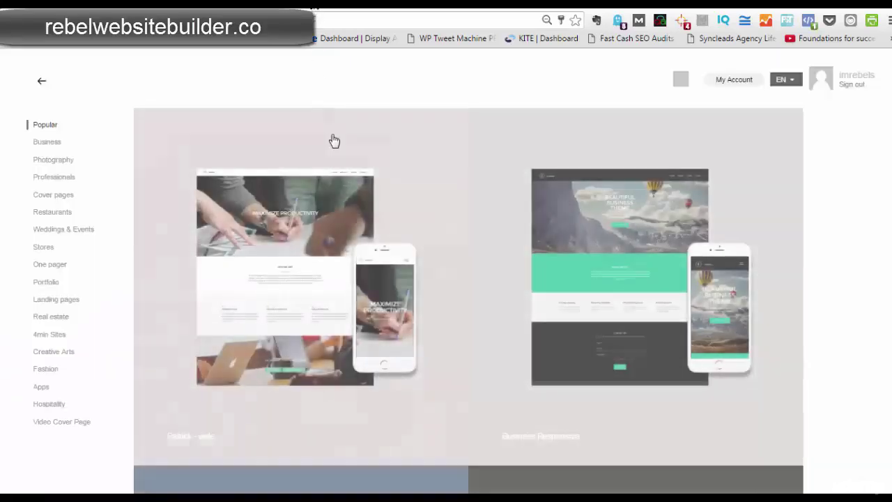
# - Browse the popular website templates and filter the gallery to the Landing pages category
pyautogui.scroll(-5, 434, 274)
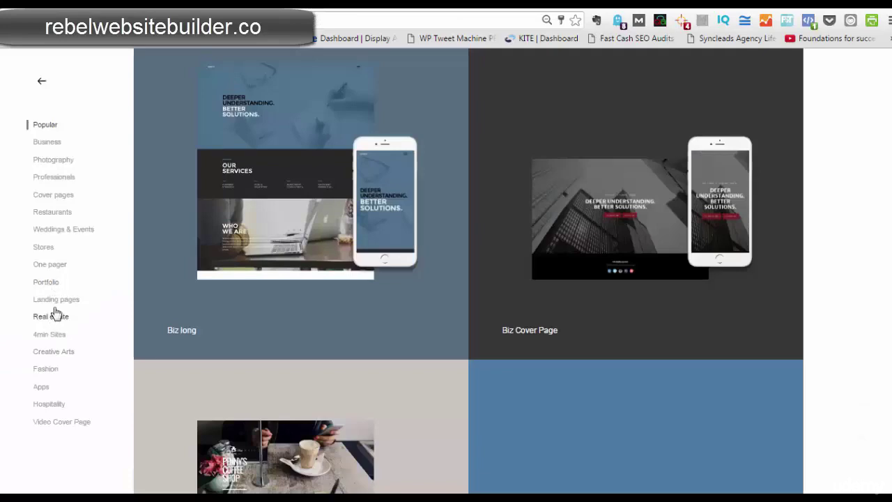
pyautogui.click(56, 303)
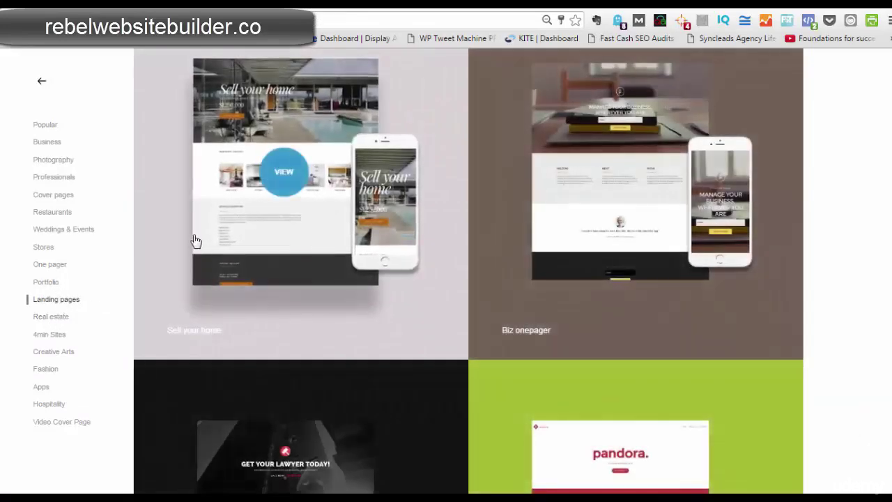
pyautogui.scroll(-3, 382, 263)
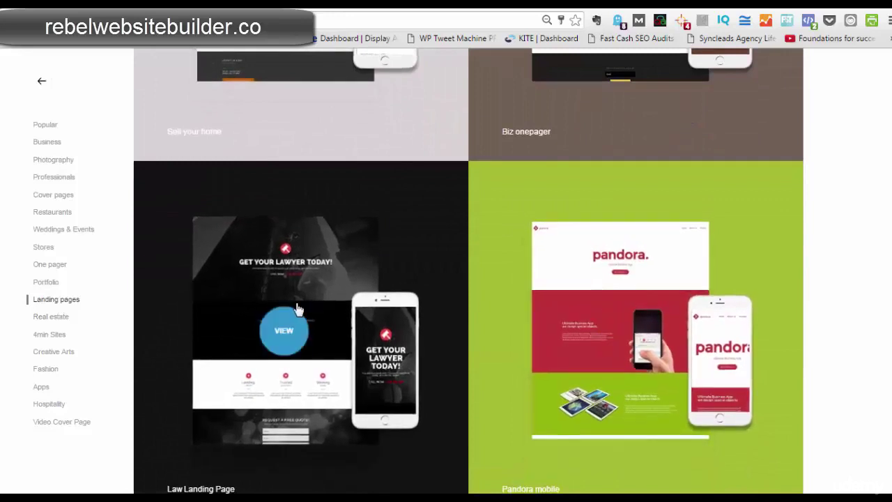
# - Preview the Law Landing Page template and examine its layout, color palette and included page designs
pyautogui.click(284, 332)
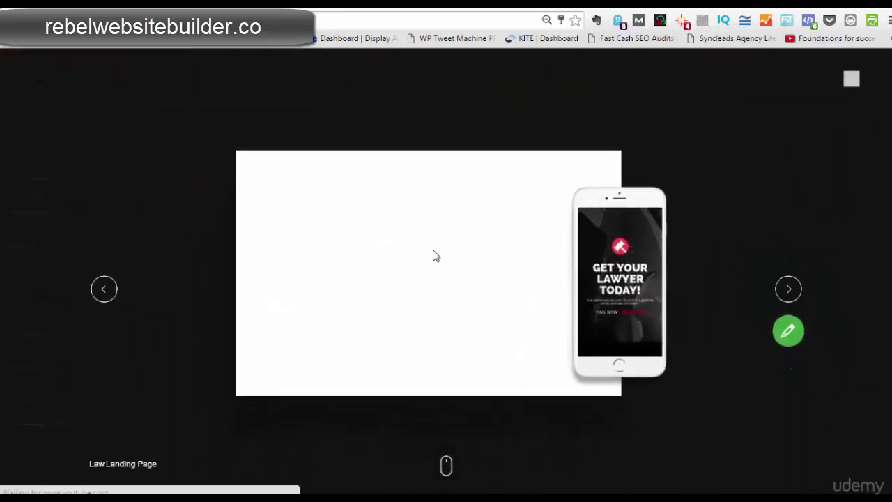
pyautogui.scroll(-1, 432, 257)
pyautogui.scroll(-6, 388, 322)
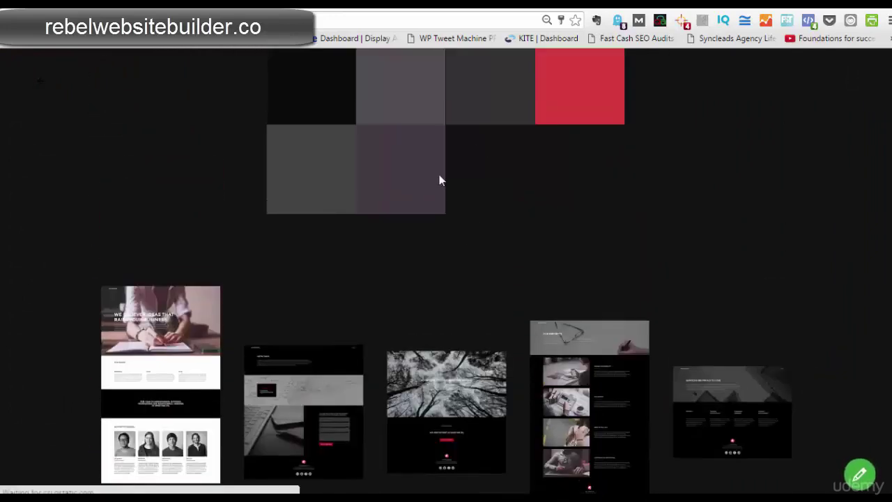
pyautogui.scroll(1, 413, 218)
pyautogui.scroll(-5, 412, 218)
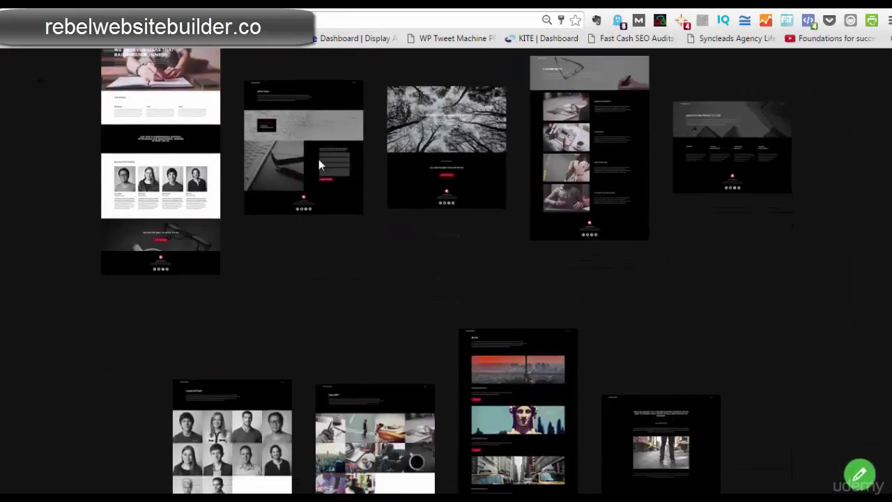
pyautogui.scroll(-2, 301, 249)
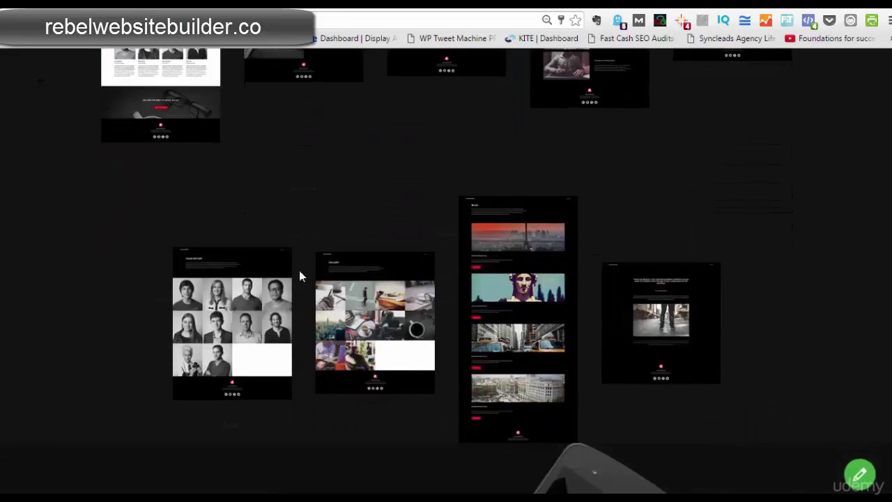
pyautogui.scroll(6, 340, 227)
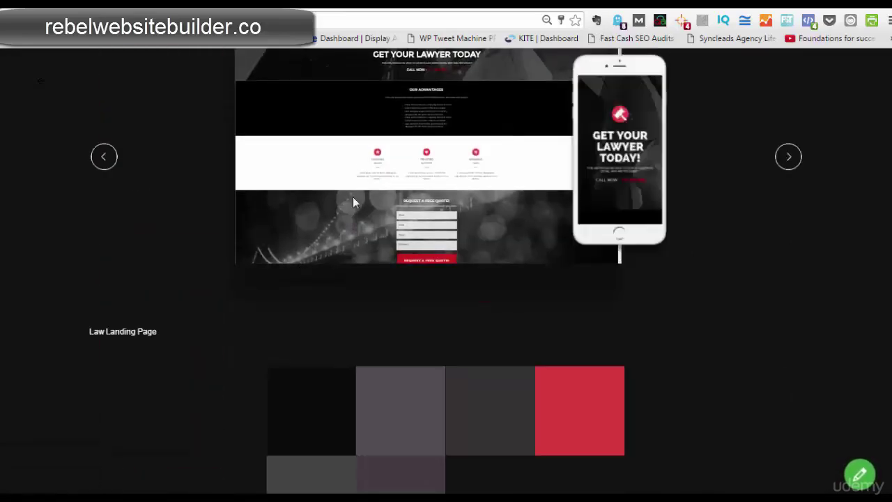
pyautogui.scroll(3, 154, 174)
pyautogui.scroll(-1, 168, 202)
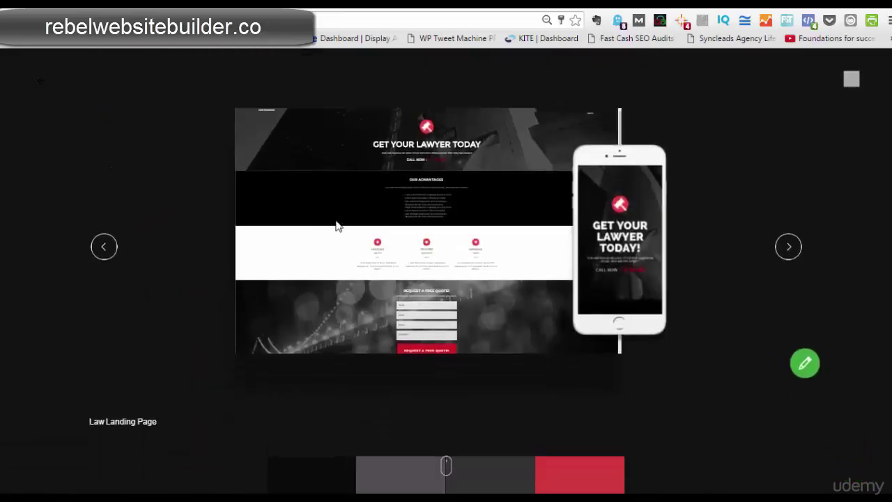
pyautogui.scroll(-10, 336, 225)
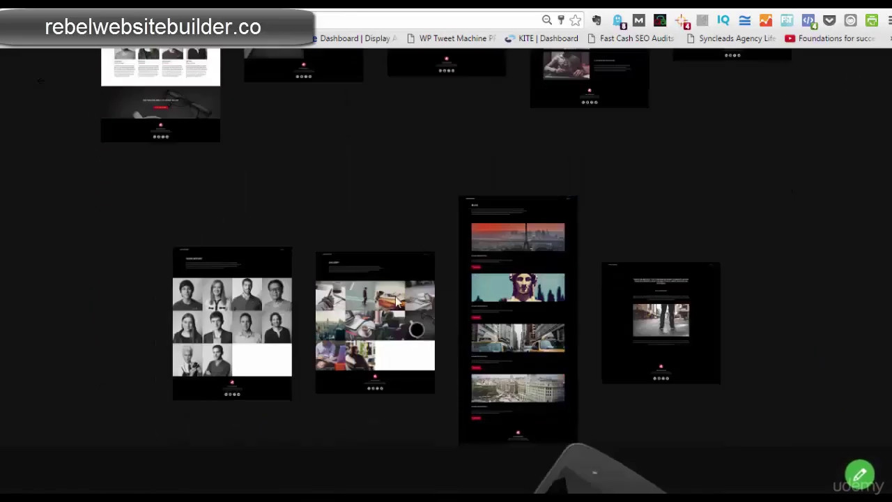
pyautogui.scroll(-2, 399, 294)
pyautogui.scroll(10, 267, 211)
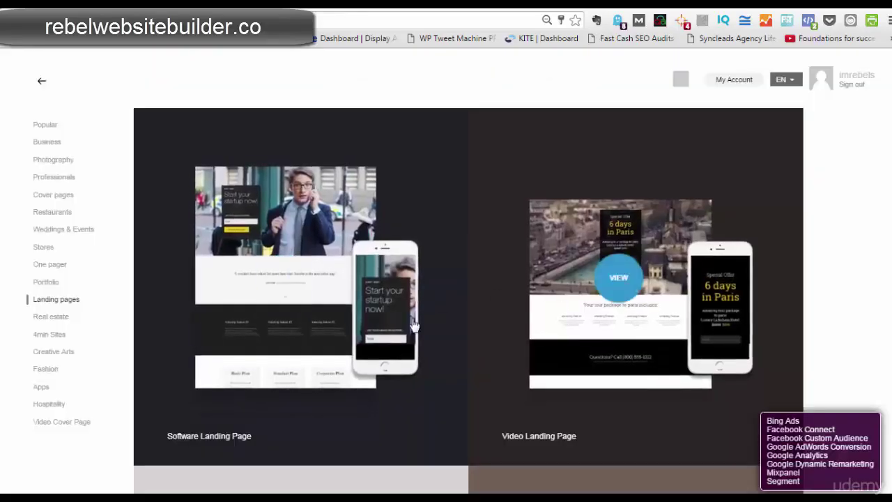
# - Preview the Biz onepager template from the landing page gallery and examine its color palette and included page designs
pyautogui.scroll(-5, 514, 302)
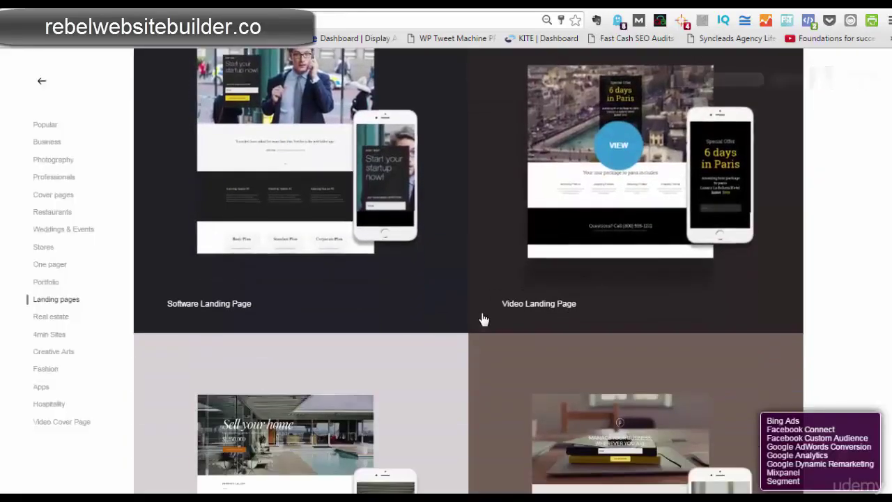
pyautogui.scroll(-1, 516, 310)
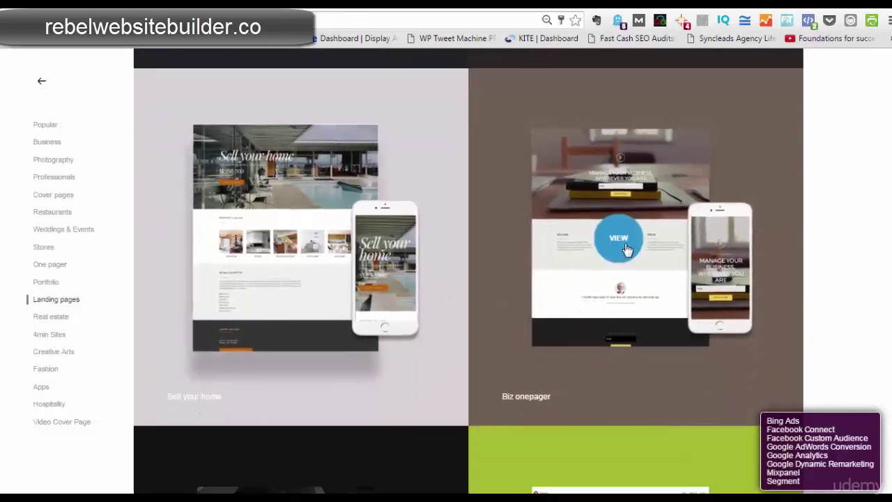
pyautogui.click(620, 239)
pyautogui.scroll(-12, 167, 262)
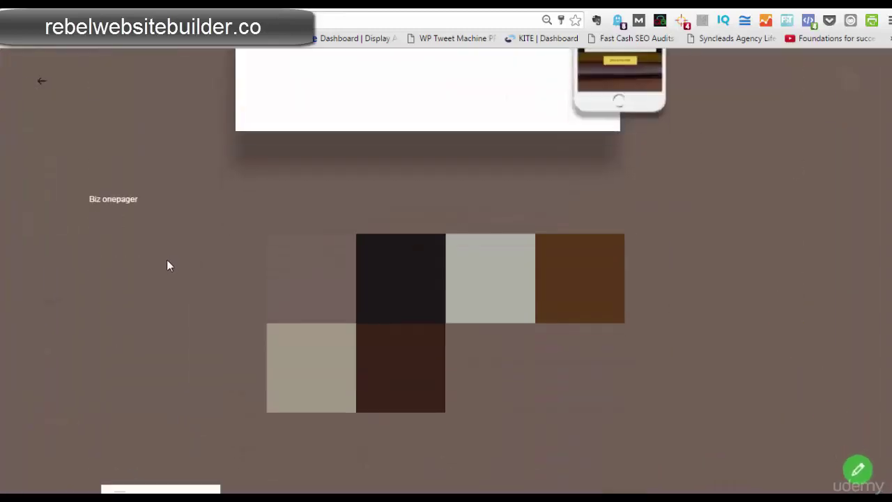
pyautogui.scroll(-5, 167, 264)
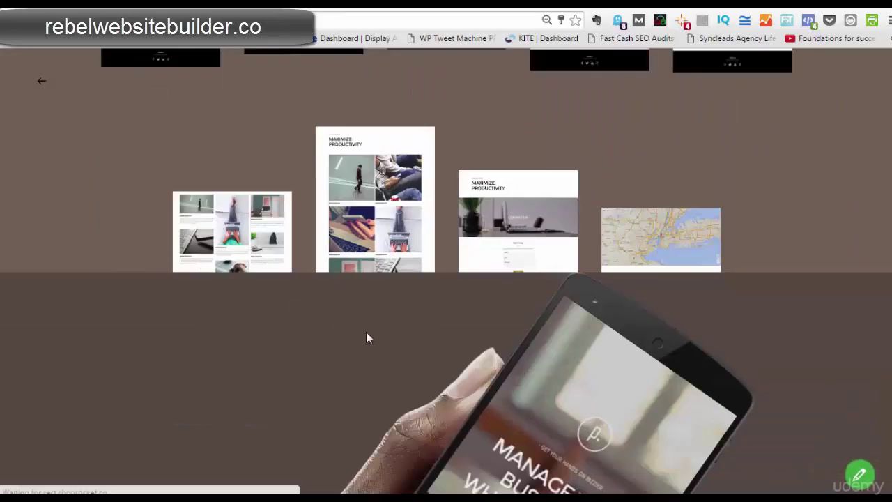
pyautogui.scroll(4, 366, 334)
pyautogui.scroll(-4, 341, 316)
pyautogui.scroll(3, 355, 314)
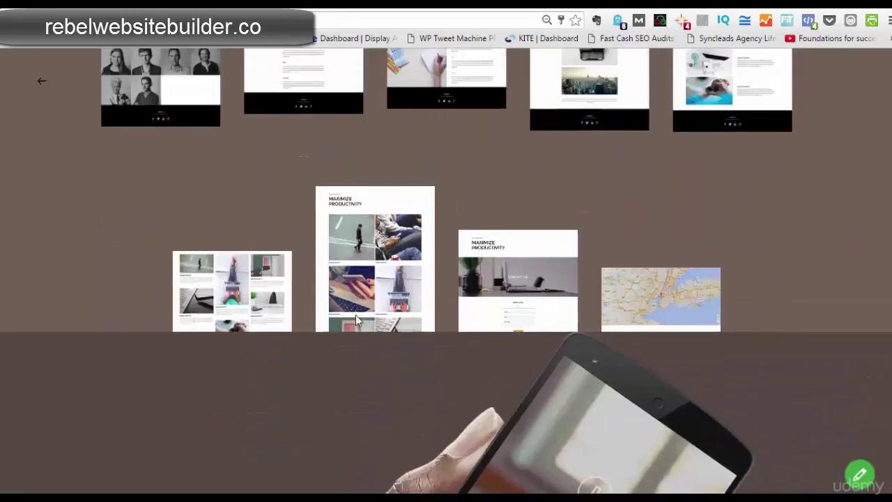
pyautogui.scroll(5, 449, 315)
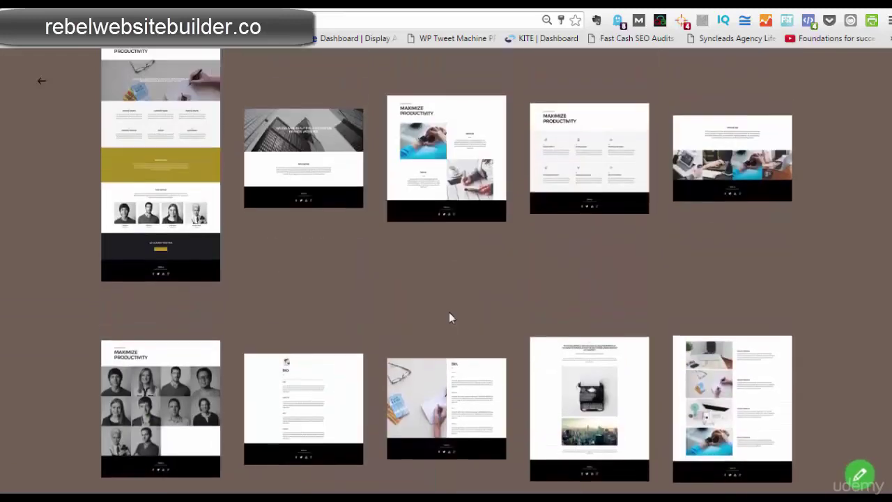
pyautogui.scroll(6, 449, 318)
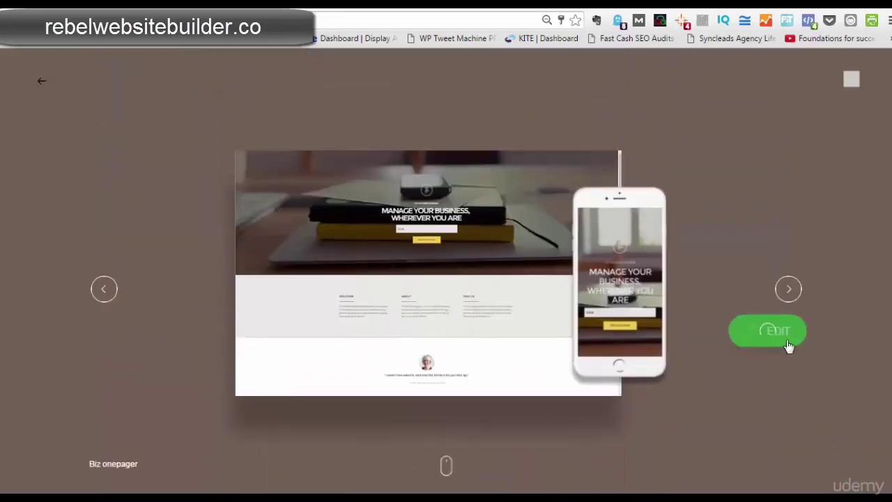
# - Open the Biz onepager template for editing and look over the sections of its home page
pyautogui.click(786, 344)
pyautogui.scroll(-5, 651, 283)
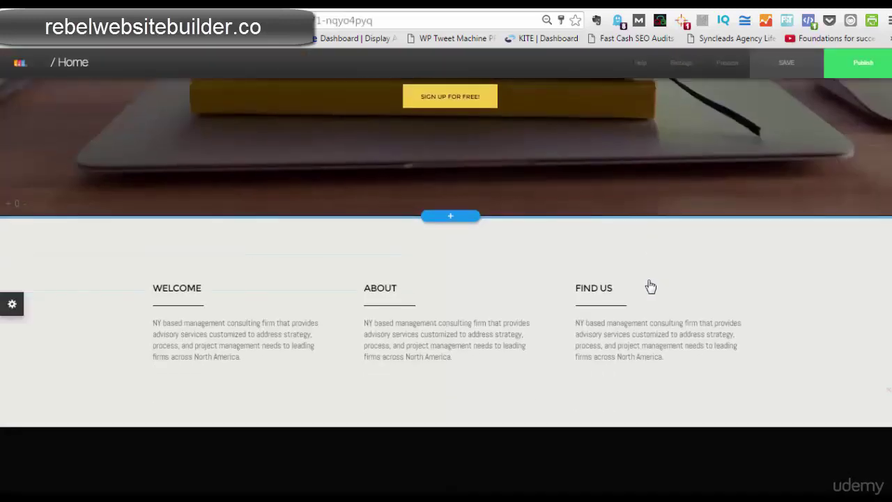
pyautogui.scroll(5, 599, 303)
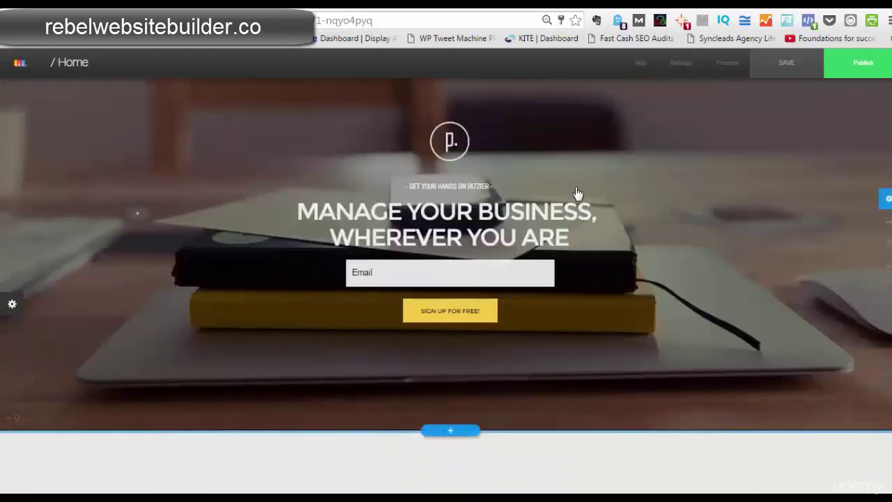
# - Set the home page hero section's background image to parallax and check the effect against the section beneath it
pyautogui.click(249, 179)
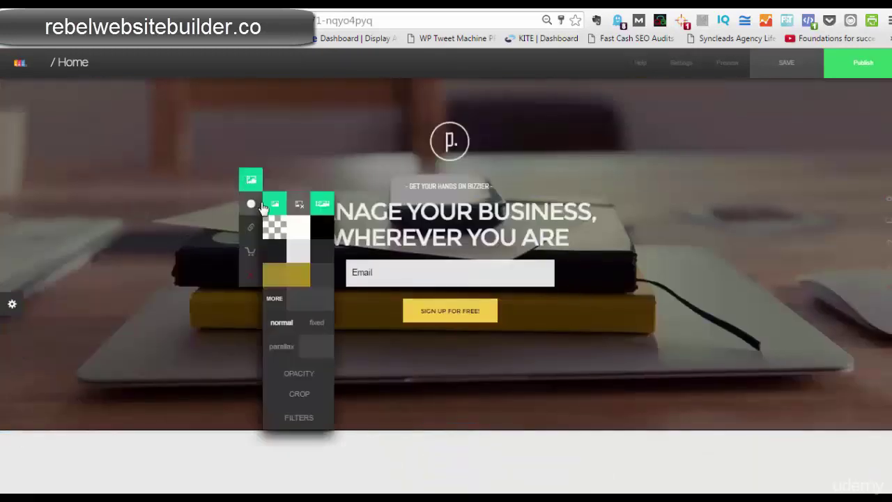
pyautogui.click(285, 351)
pyautogui.scroll(-4, 541, 249)
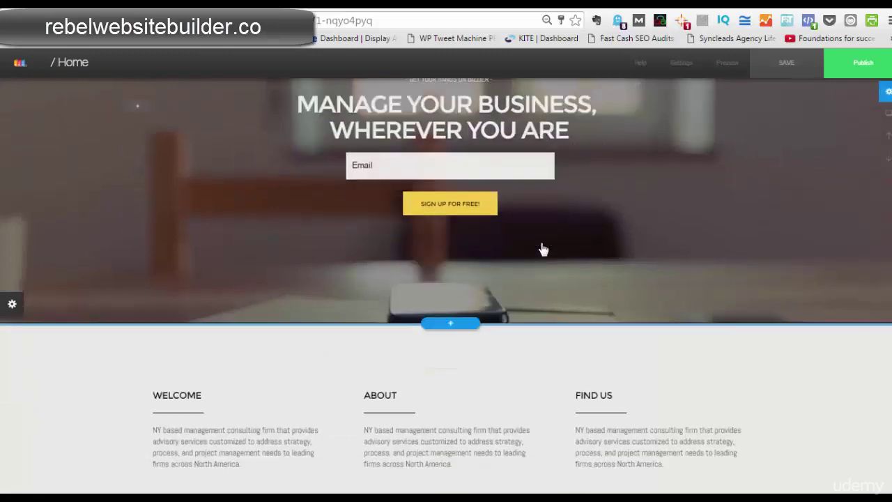
pyautogui.scroll(3, 386, 258)
pyautogui.scroll(2, 387, 258)
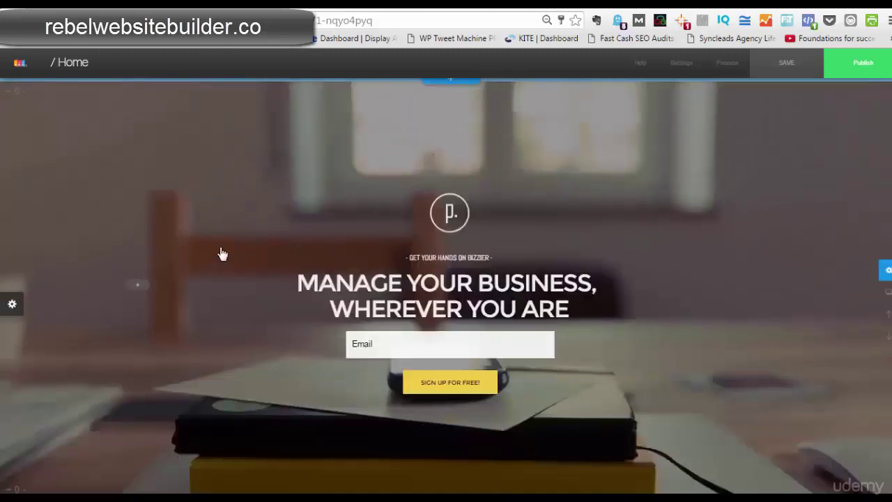
pyautogui.scroll(-2, 221, 254)
# - Open the Media Center to replace the hero background image, look at the People photos, and close it
pyautogui.moveTo(233, 237)
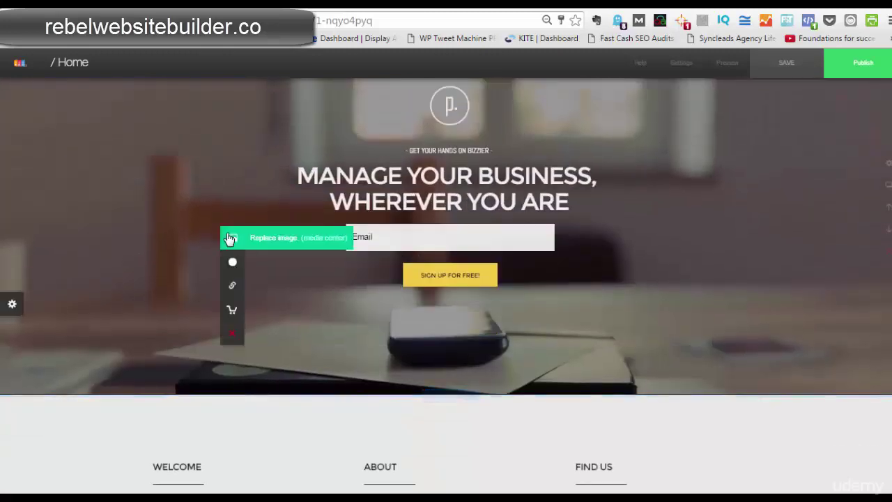
pyautogui.click(325, 238)
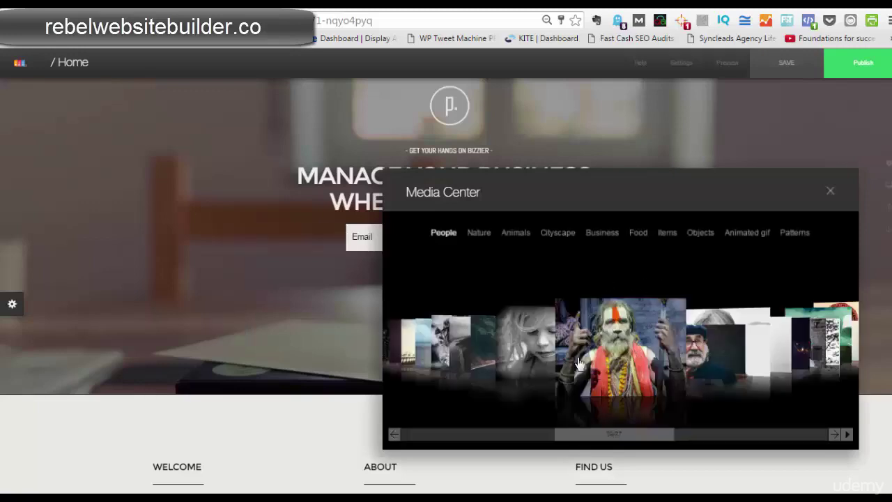
pyautogui.click(625, 344)
pyautogui.click(831, 191)
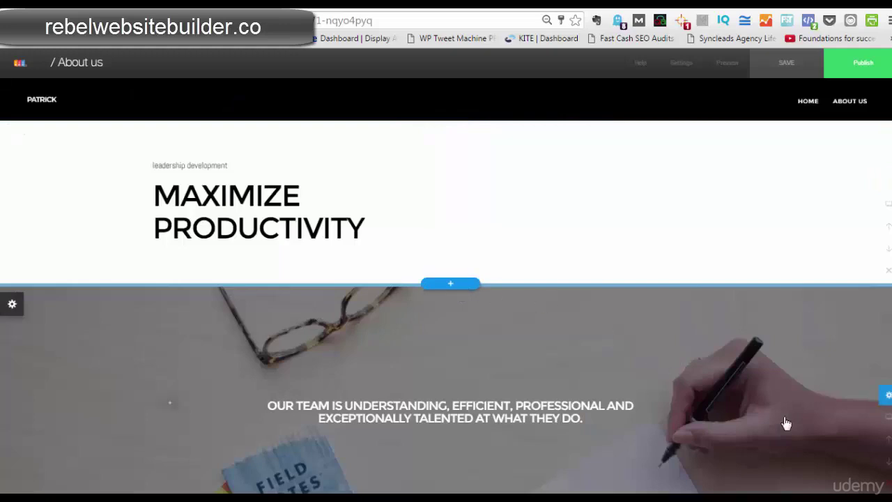
# - Delete the "Our team is understanding" image section from the About us page
pyautogui.scroll(-2, 789, 416)
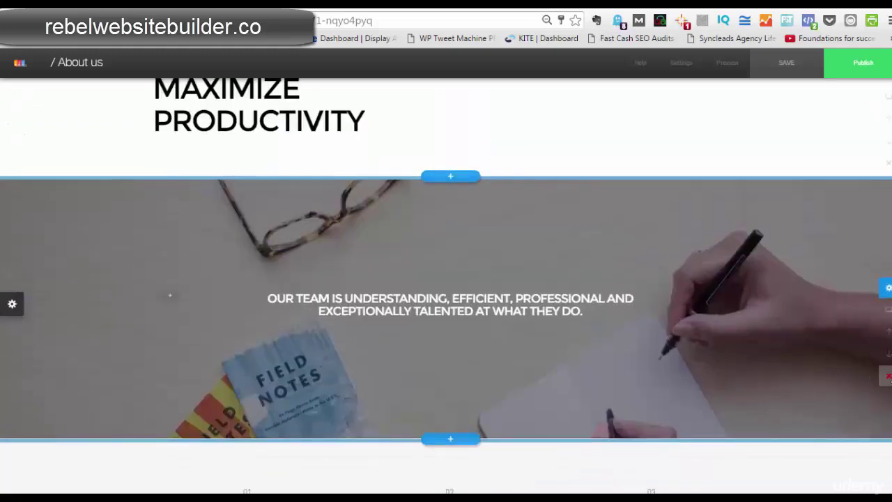
pyautogui.click(887, 376)
pyautogui.click(522, 380)
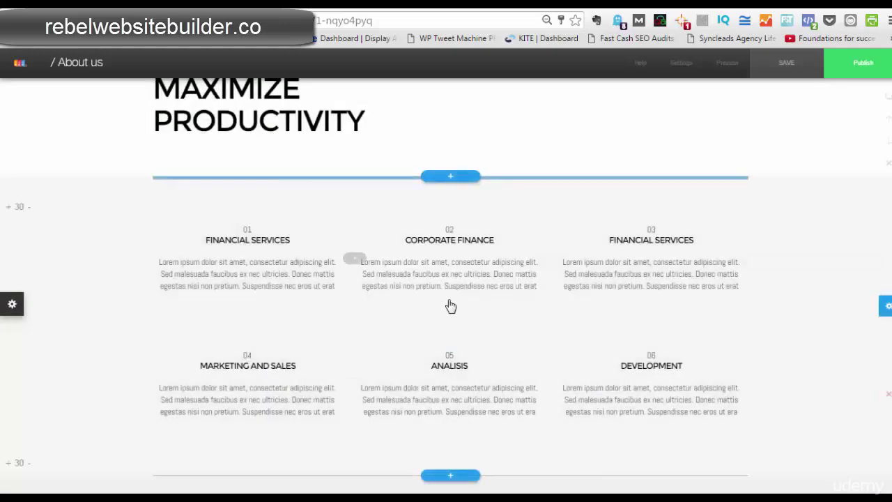
# - Open the new section library beneath the Maximize Productivity section and browse categories such as Gallery, Projects and Call to action
pyautogui.click(451, 178)
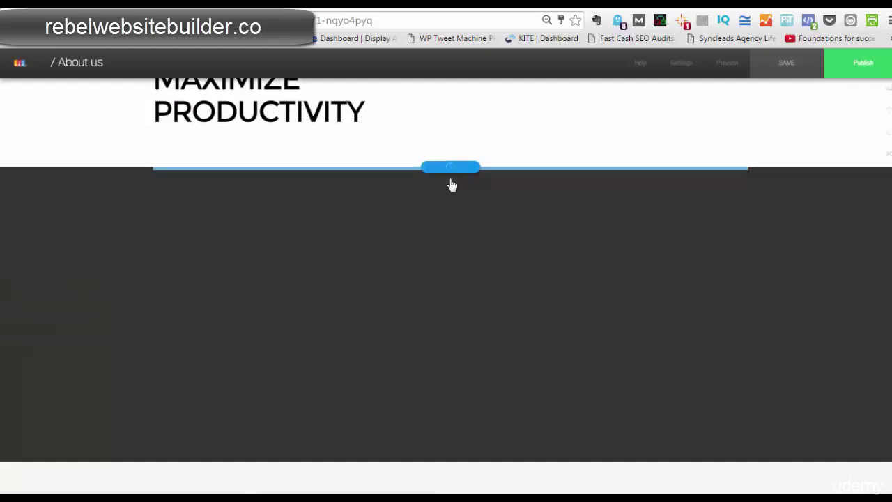
pyautogui.click(29, 198)
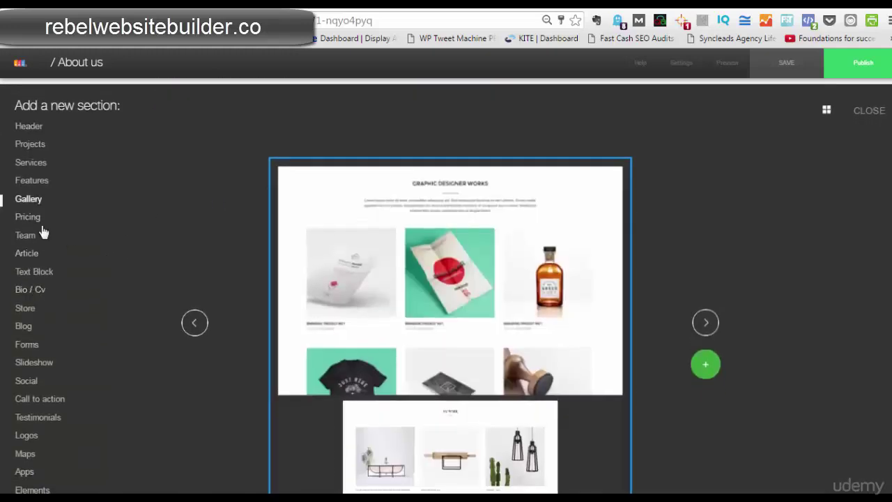
pyautogui.click(30, 148)
pyautogui.click(25, 310)
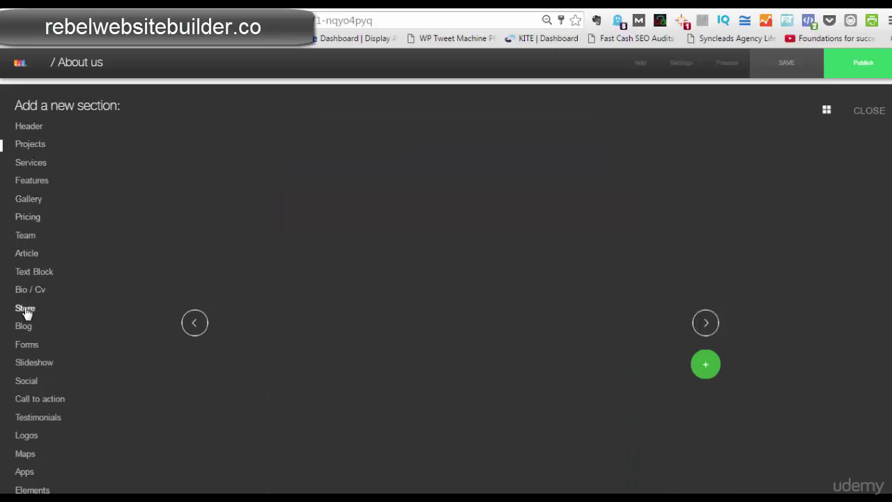
pyautogui.click(27, 253)
pyautogui.click(35, 402)
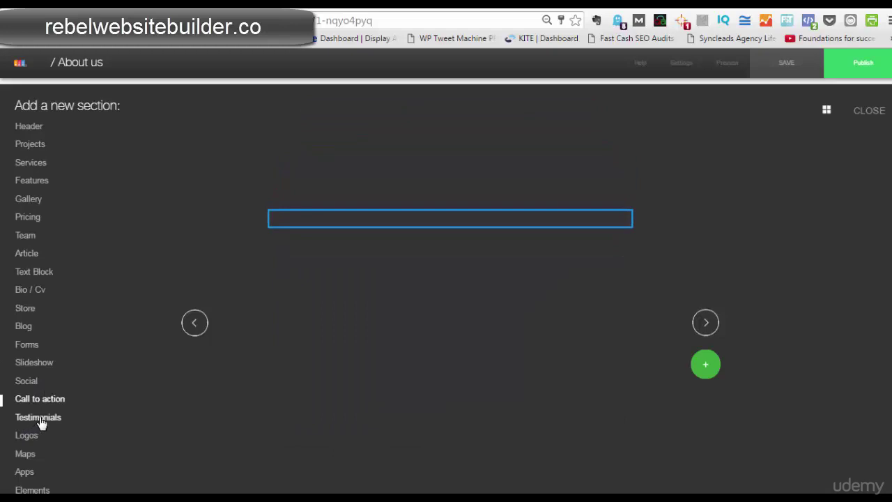
# - Look through the available Testimonials section designs one after another
pyautogui.click(40, 421)
pyautogui.scroll(-1, 38, 424)
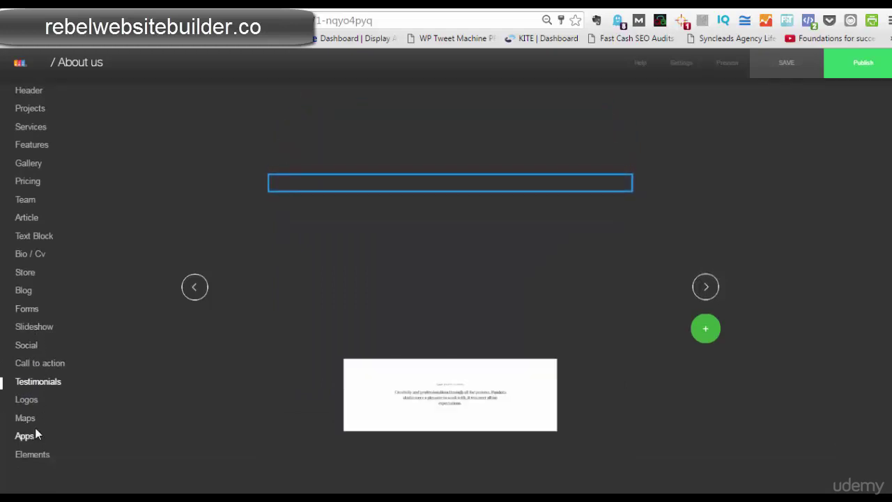
pyautogui.click(705, 287)
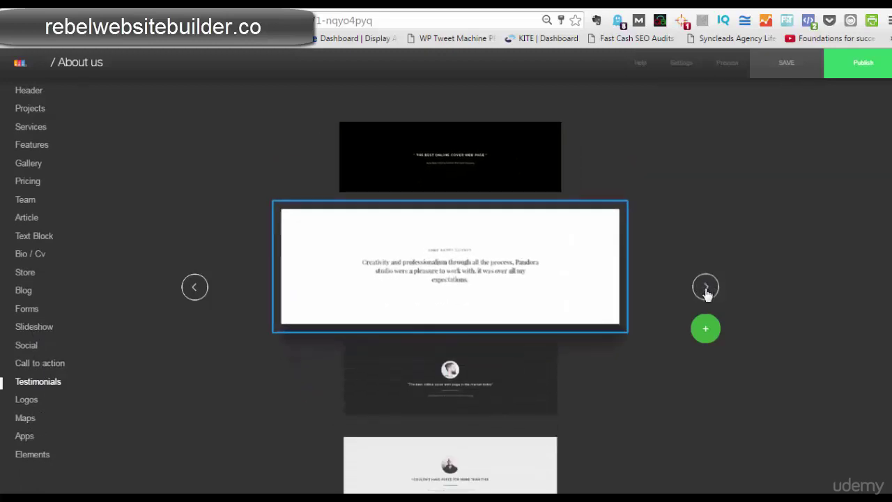
pyautogui.click(705, 287)
pyautogui.click(706, 287)
pyautogui.click(705, 287)
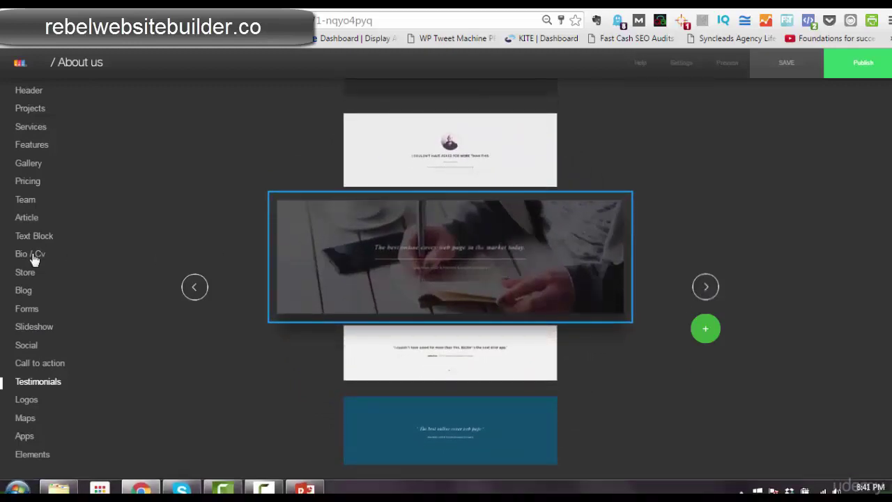
# - Look at the Bio / Cv designs, and add the blue four-plan Pricing section beneath the Maximize Productivity section
pyautogui.click(31, 255)
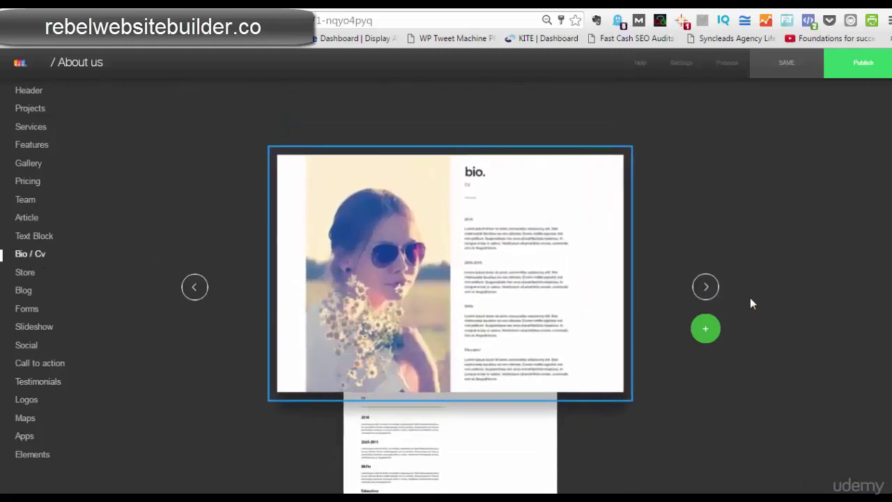
pyautogui.click(703, 287)
pyautogui.click(28, 181)
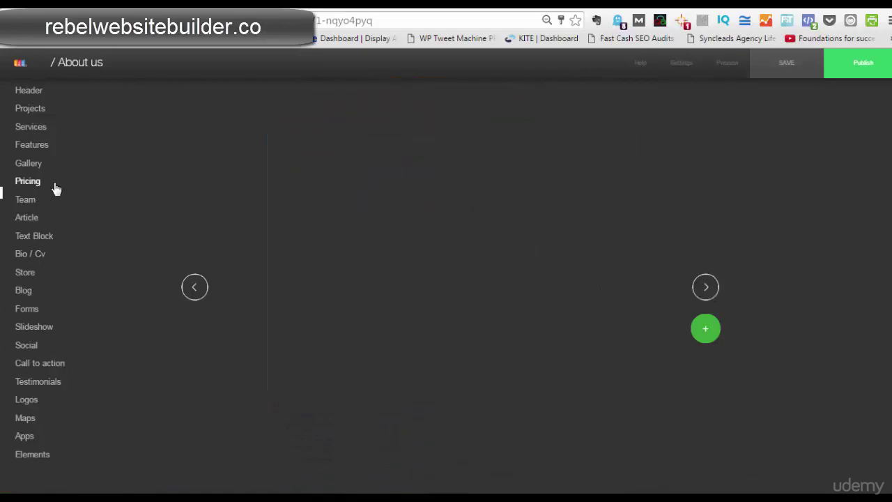
pyautogui.click(705, 287)
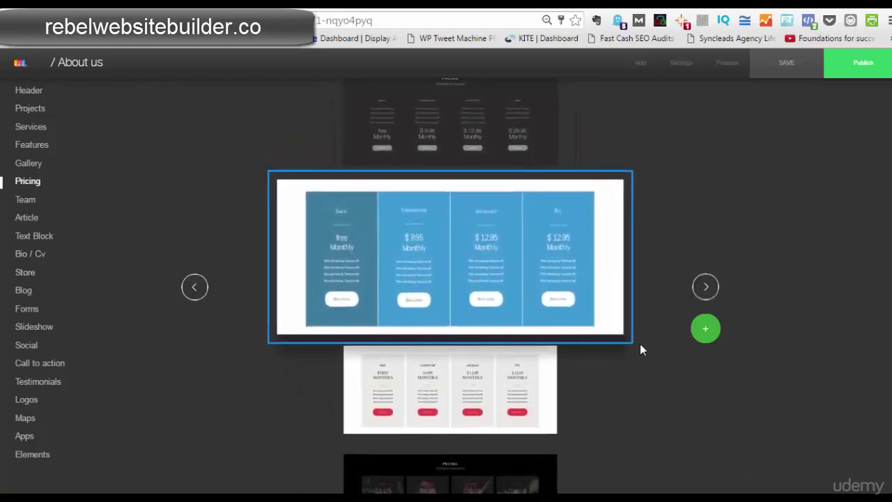
pyautogui.click(715, 334)
# - Add the mountain header section above the pricing table with the website style applied, and replace its background with the colorful swirling paint video
pyautogui.click(564, 282)
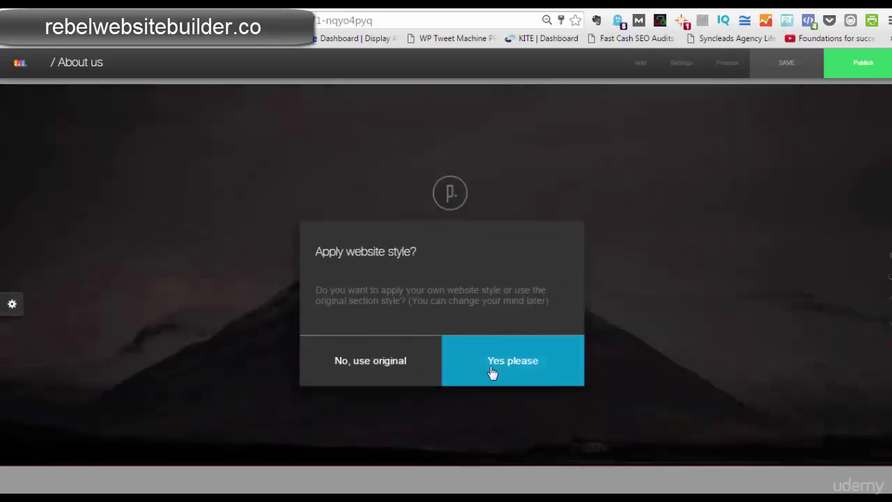
pyautogui.click(499, 375)
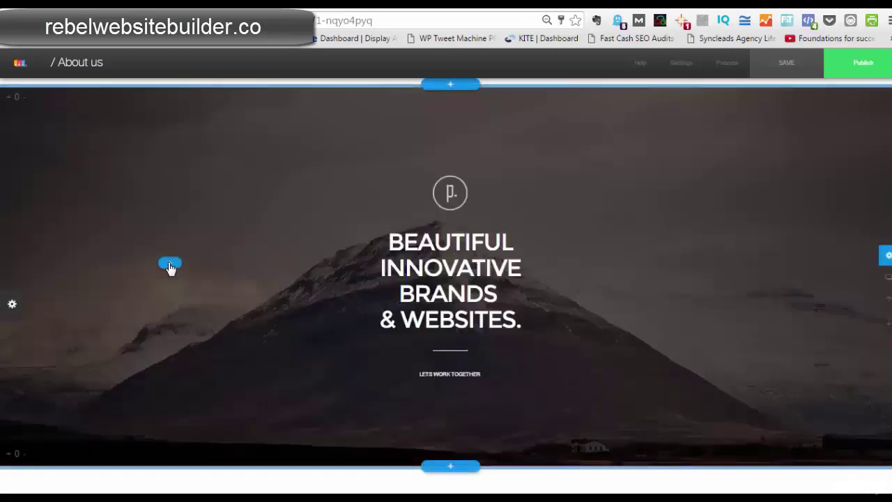
pyautogui.click(170, 265)
pyautogui.click(296, 326)
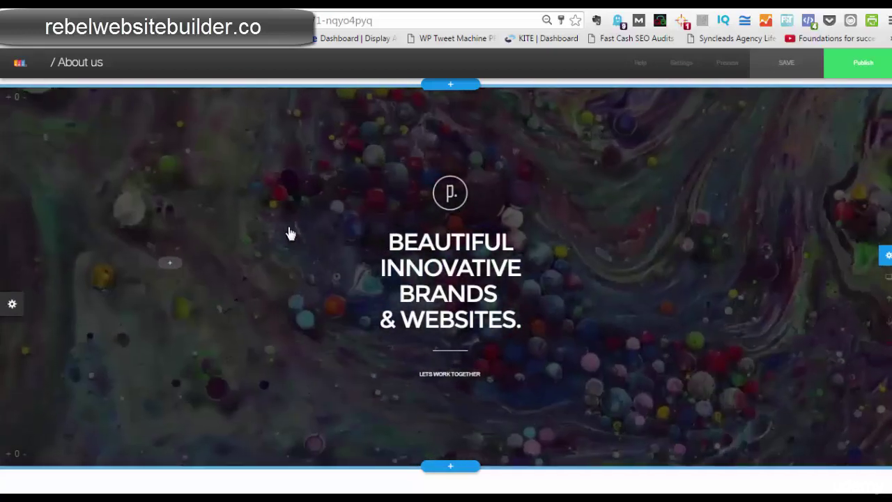
# - Examine the header section's video background and the pricing table beneath it on the About us page
pyautogui.scroll(-4, 302, 230)
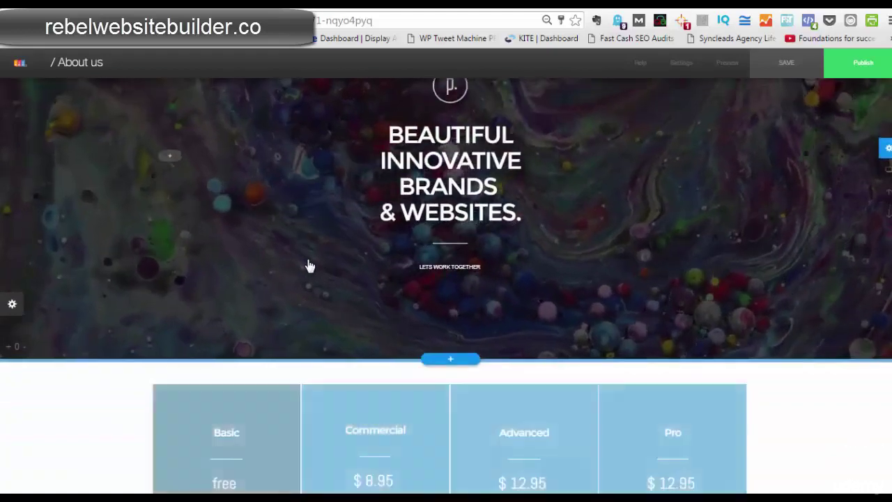
pyautogui.scroll(-3, 244, 259)
pyautogui.scroll(5, 338, 278)
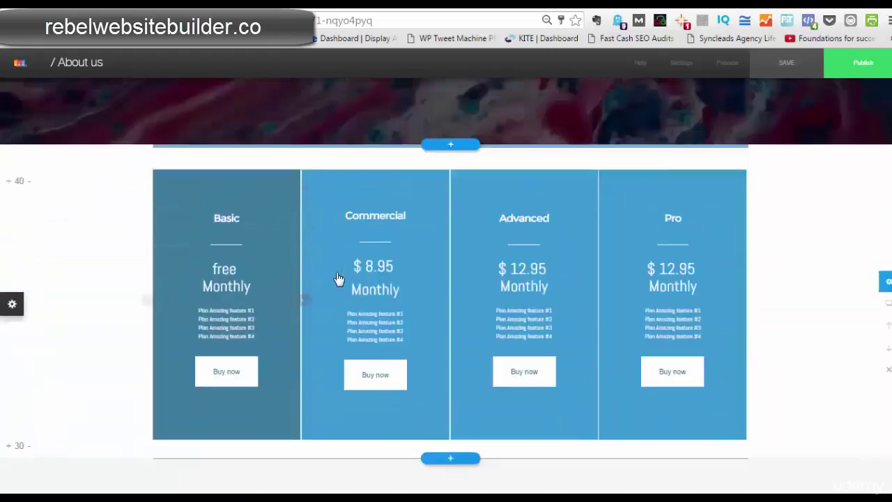
pyautogui.scroll(1, 272, 200)
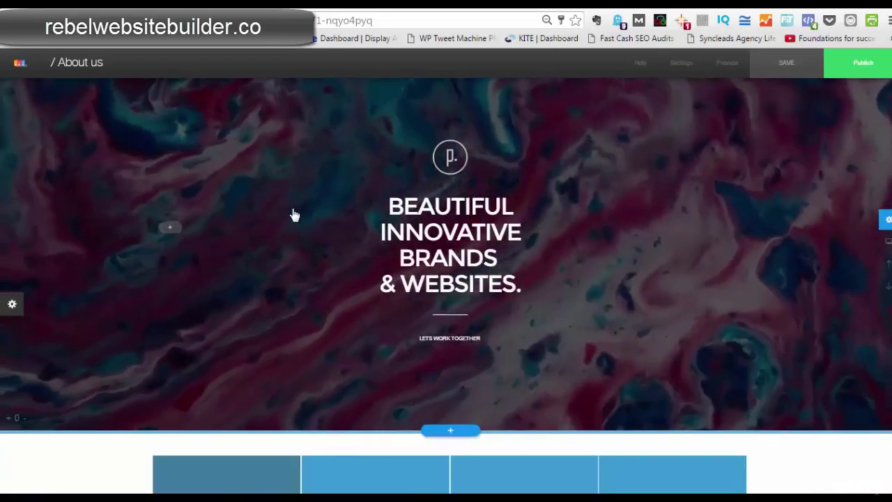
pyautogui.scroll(2, 307, 219)
pyautogui.scroll(-1, 279, 226)
pyautogui.scroll(-4, 239, 229)
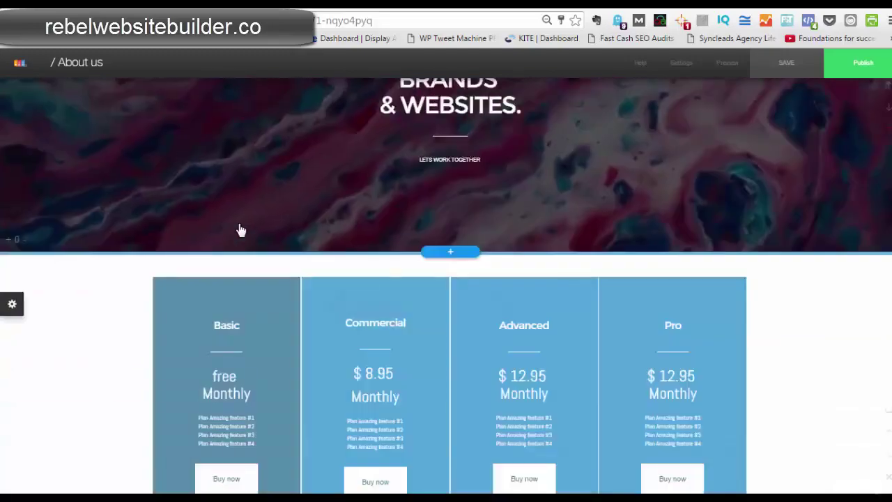
pyautogui.scroll(5, 239, 230)
pyautogui.scroll(-2, 320, 238)
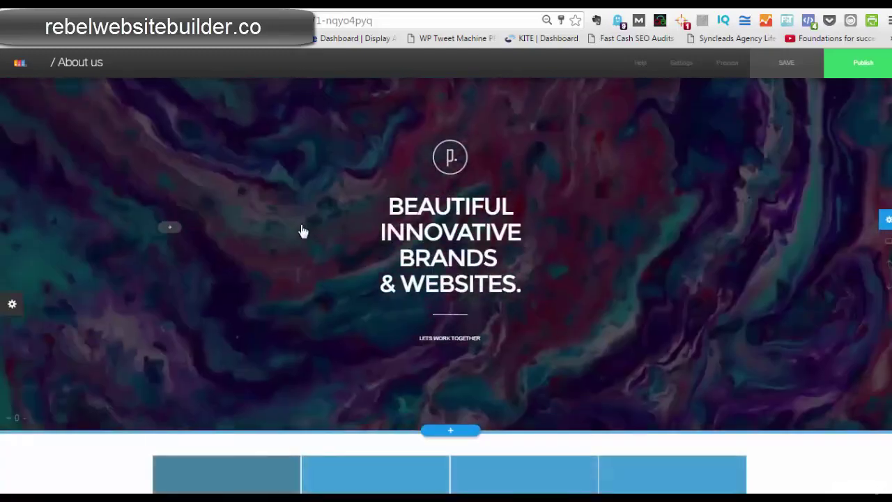
pyautogui.scroll(-4, 303, 230)
pyautogui.scroll(6, 243, 139)
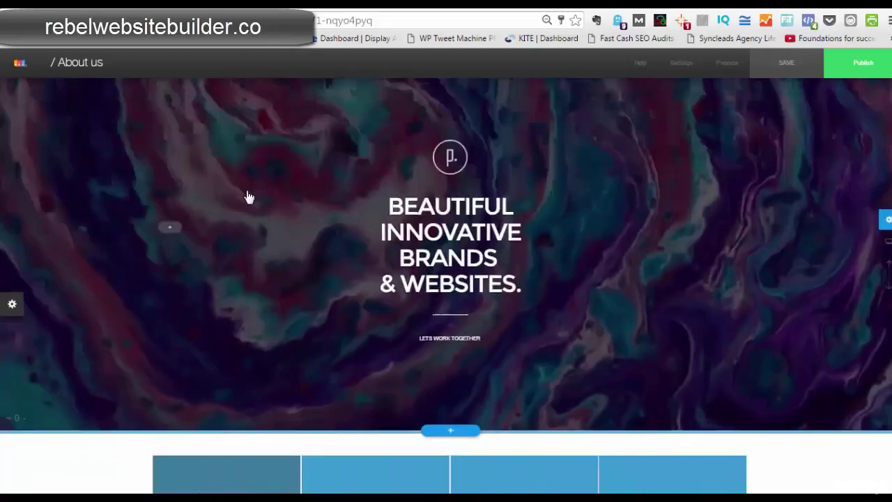